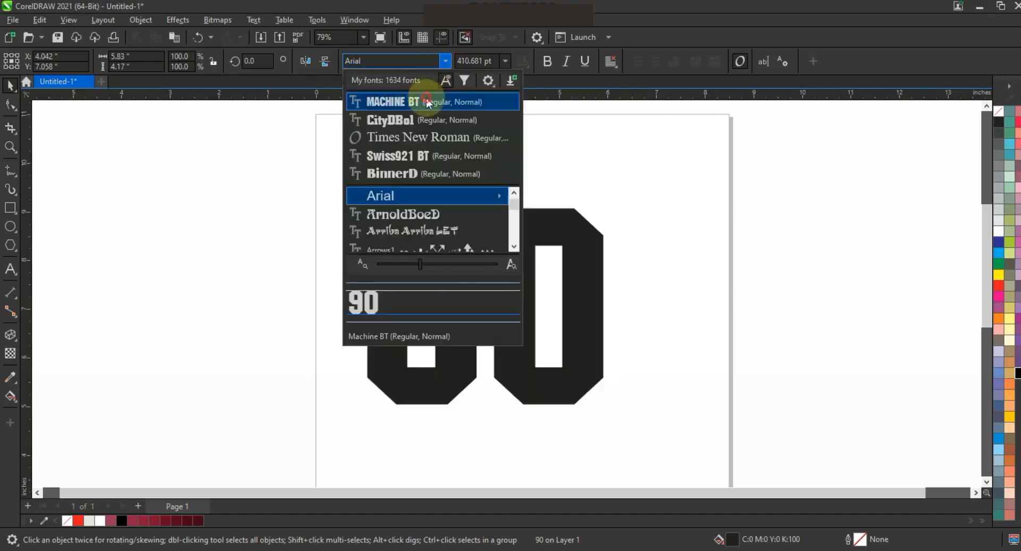
Set the "90" text in the Machine BT font and enlarge it to about 5.71 × 4.74 inches.
left_click(426, 101)
left_click_drag(621, 423, 661, 444)
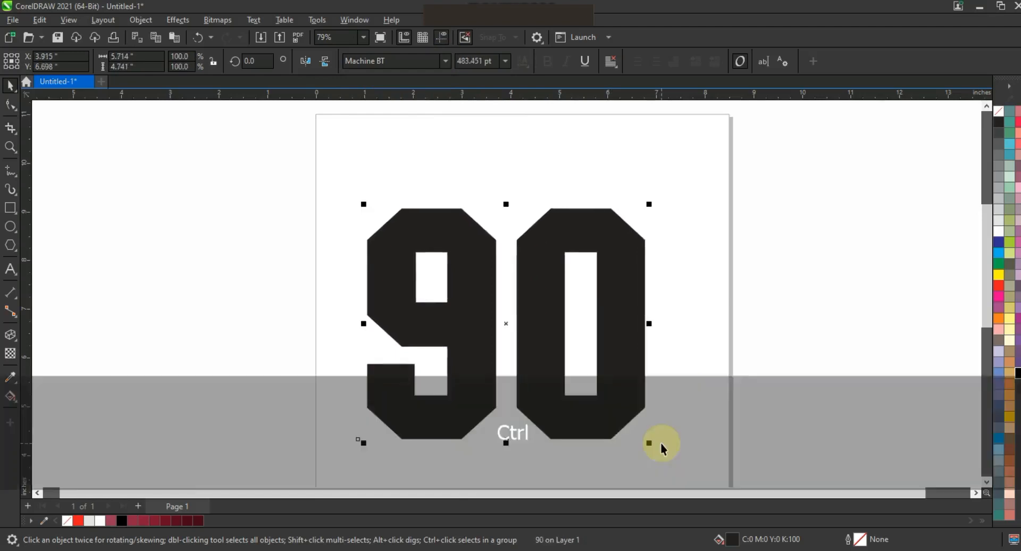
Convert the "90" text to curves and skew it vertically so its right side rises, about 4.94 inches tall overall.
key("ctrl+q")
left_click_drag(636, 346, 664, 357)
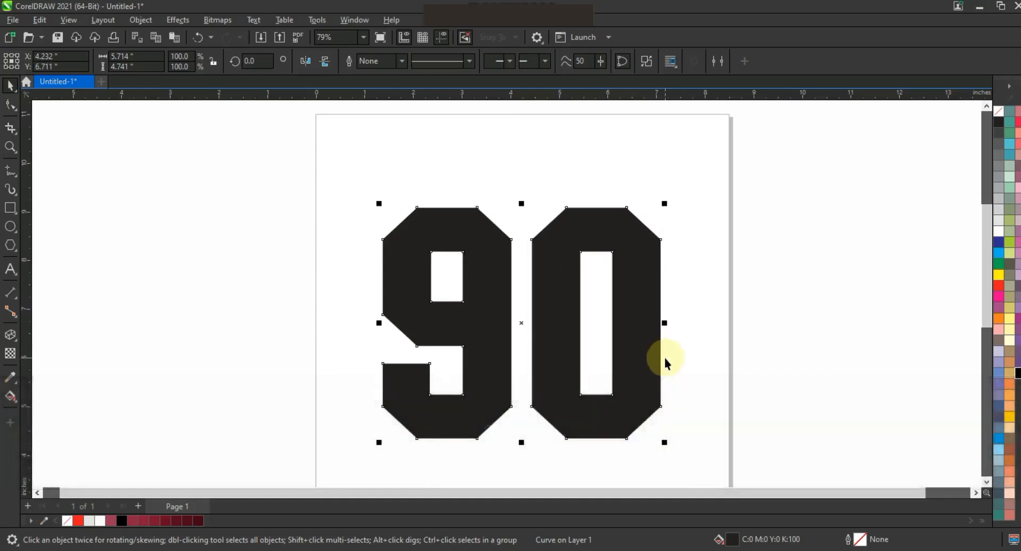
left_click(652, 345)
left_click_drag(666, 323, 667, 311)
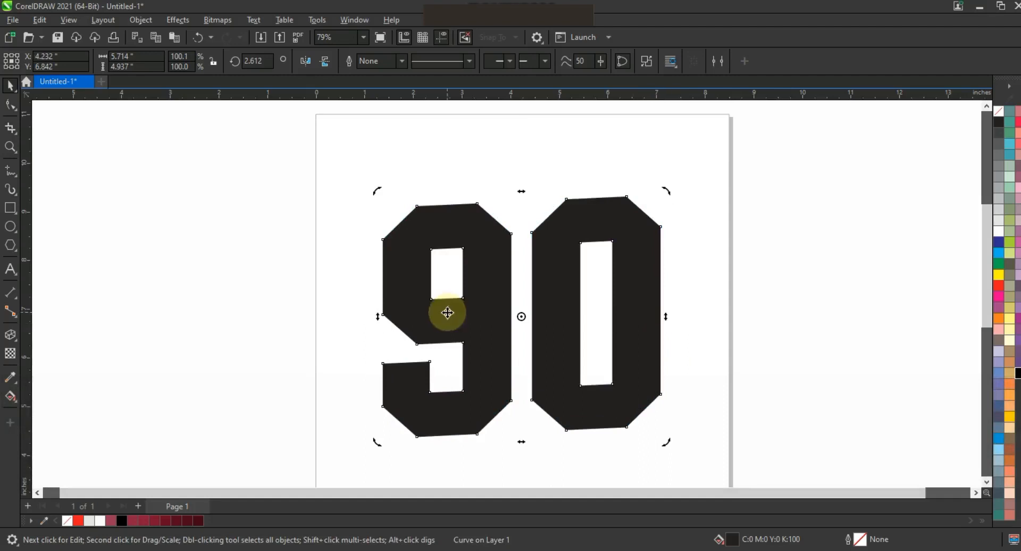
Narrow the number from its left side to about 5.29 inches and skew its right side up slightly more.
left_click(388, 316)
left_click_drag(379, 317, 400, 317)
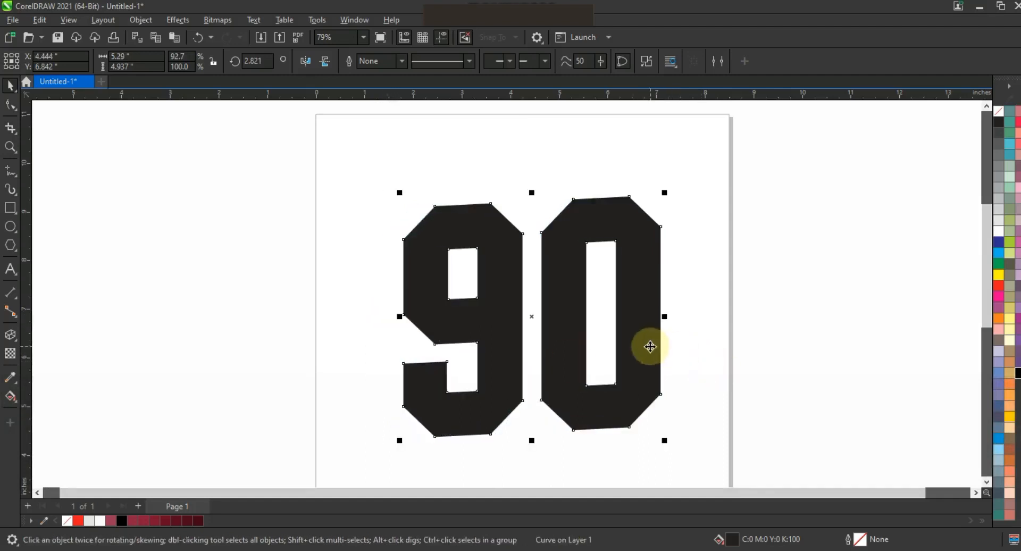
left_click(658, 331)
left_click_drag(667, 316, 667, 311)
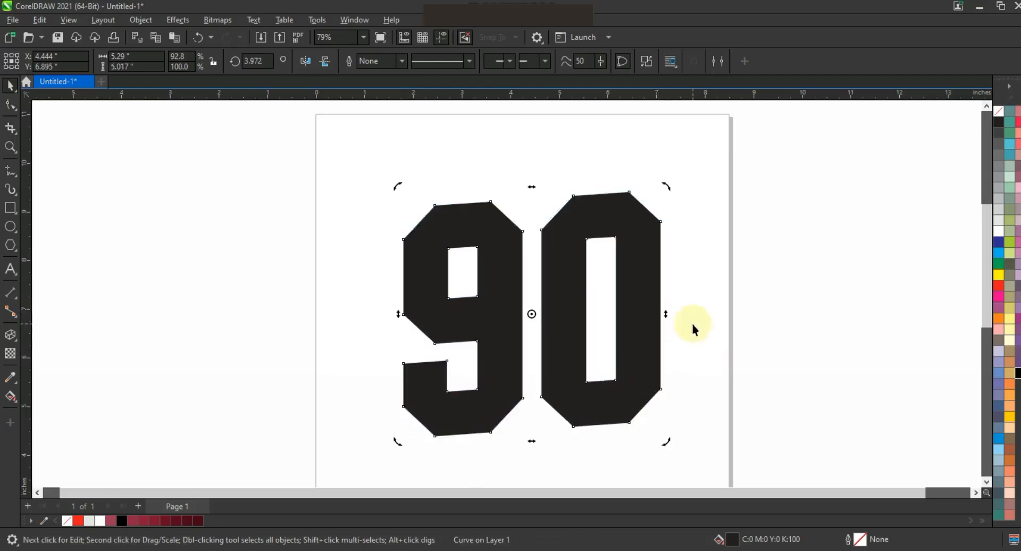
left_click(691, 321)
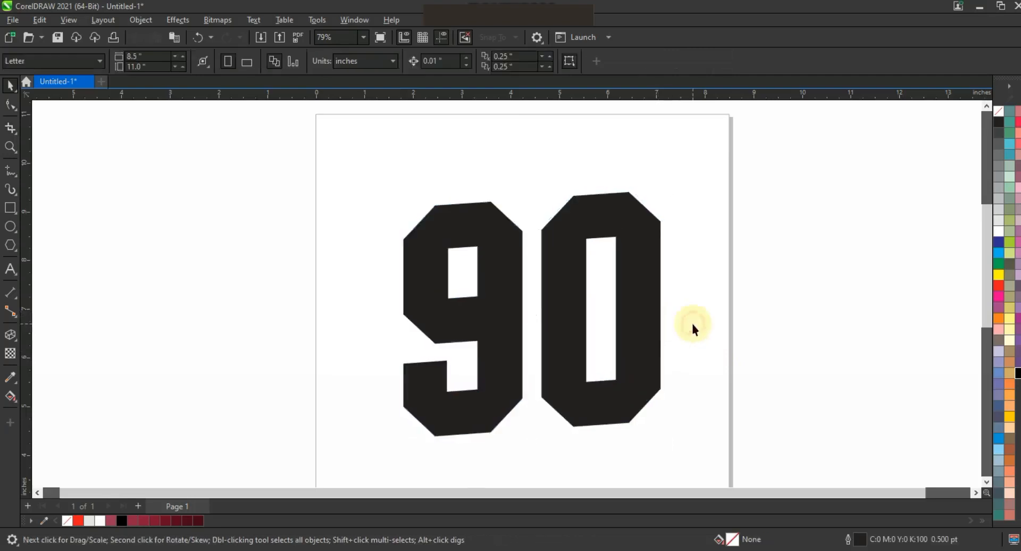
Narrow the number to about 4.76 inches wide and skew its right side up to about 5.09 inches overall height.
left_click(656, 332)
left_click_drag(401, 319, 426, 319)
left_click_drag(497, 316, 487, 317)
left_click(635, 328)
left_click_drag(654, 319, 655, 308)
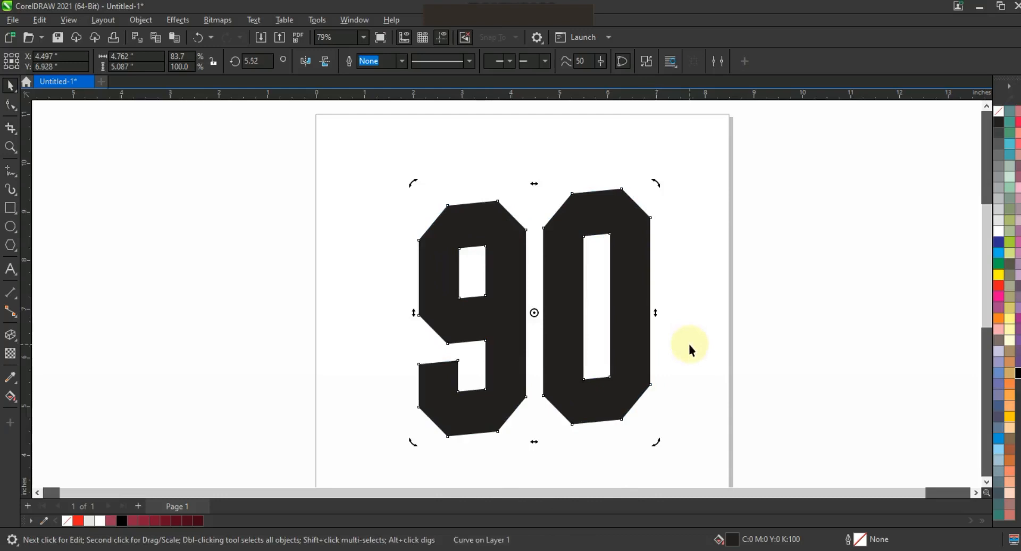
left_click(689, 346)
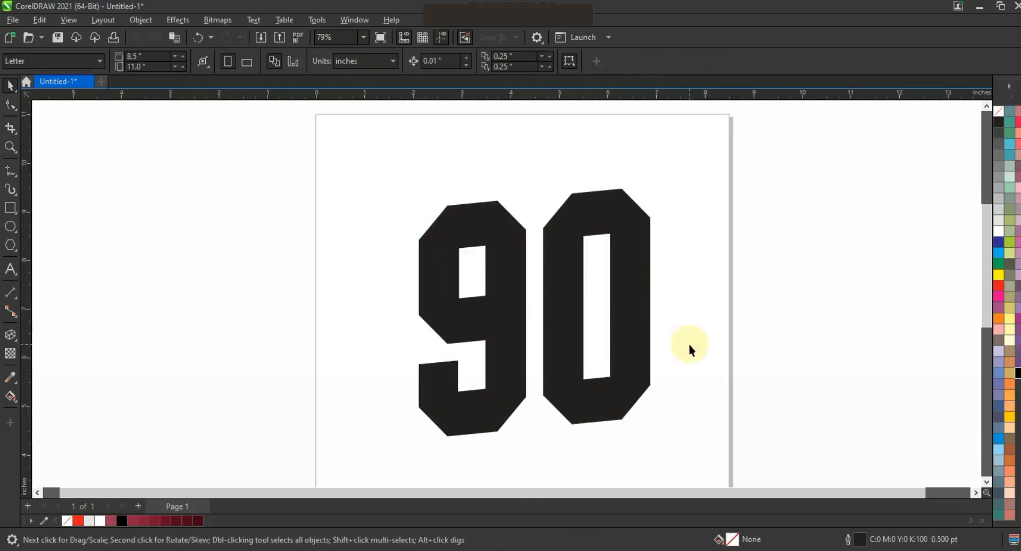
Give the number a 3.0 pt red outline.
left_click(640, 317)
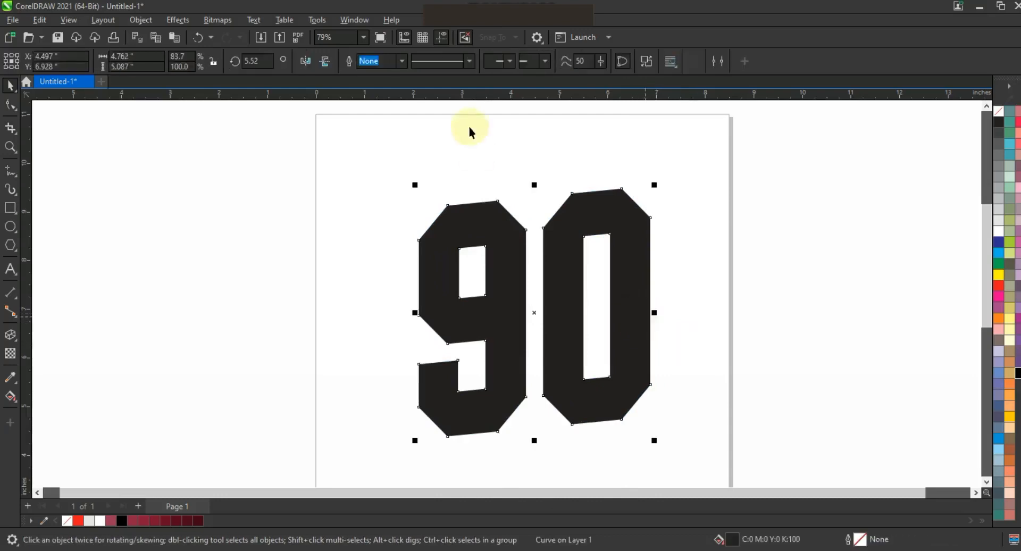
left_click(401, 60)
left_click(370, 141)
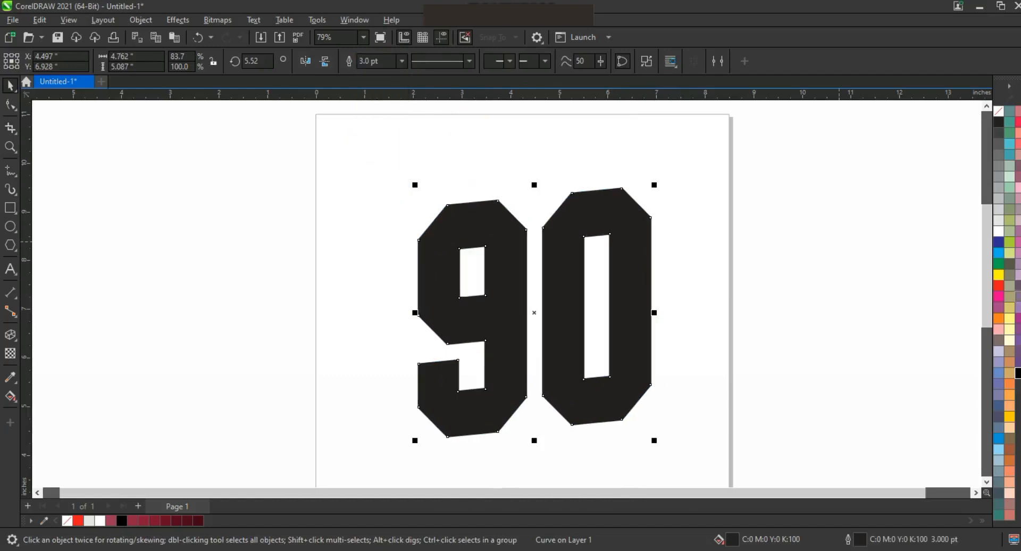
right_click(998, 295)
left_click(986, 299)
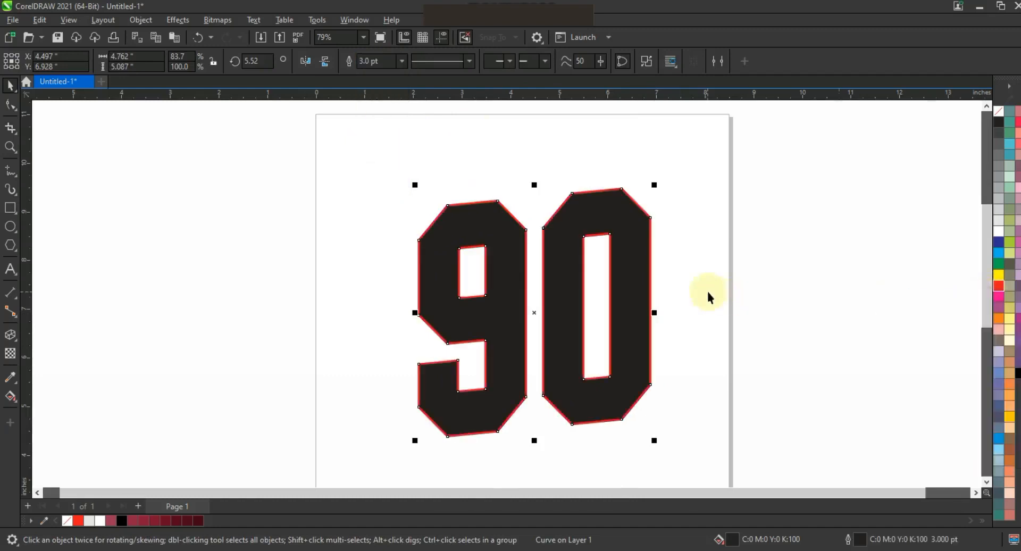
Extrude the number with a parallel extrusion running backward, offset about 0.9 inch left and 0.2 inch up.
left_click(18, 342)
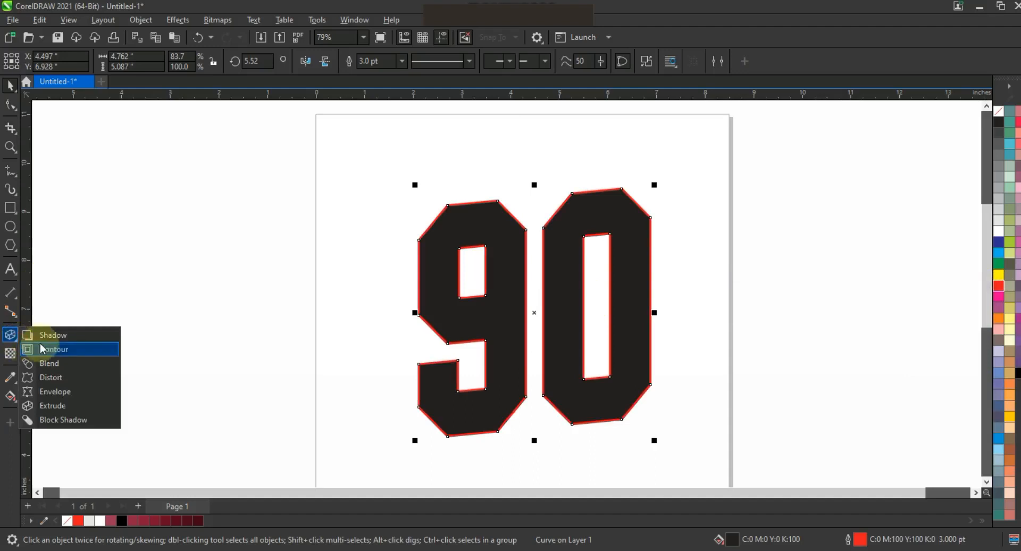
left_click(56, 408)
left_click_drag(455, 330, 237, 313)
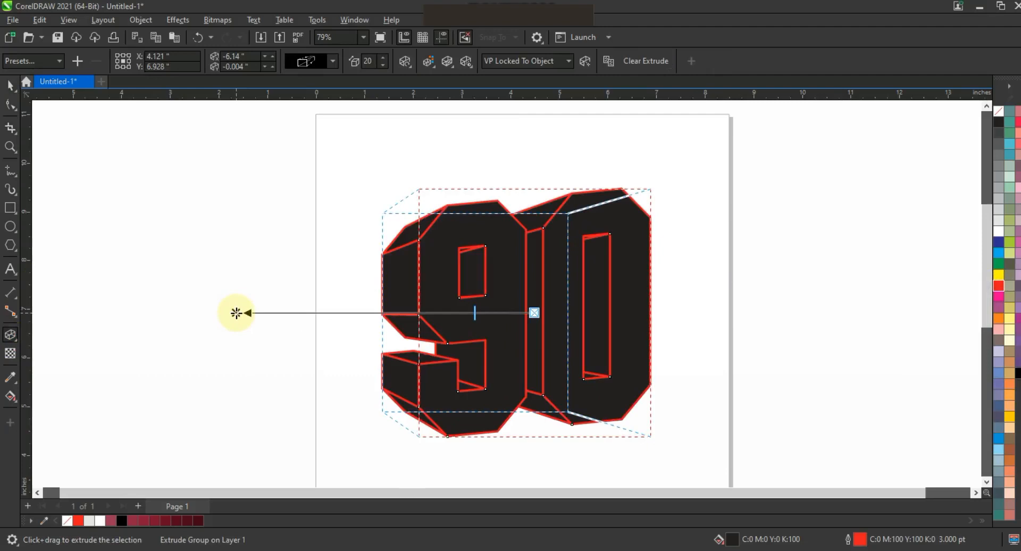
left_click(332, 61)
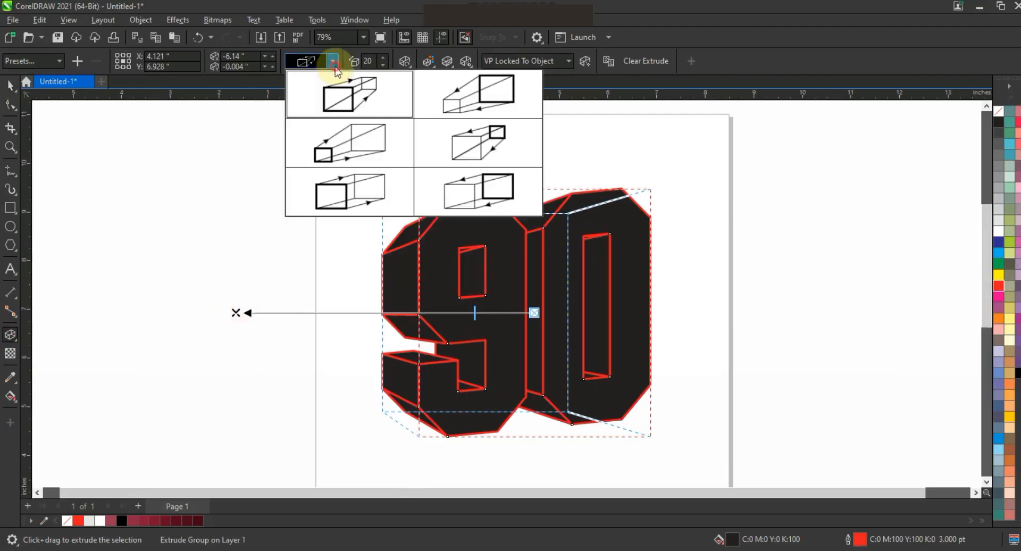
left_click(360, 194)
left_click_drag(238, 313, 491, 303)
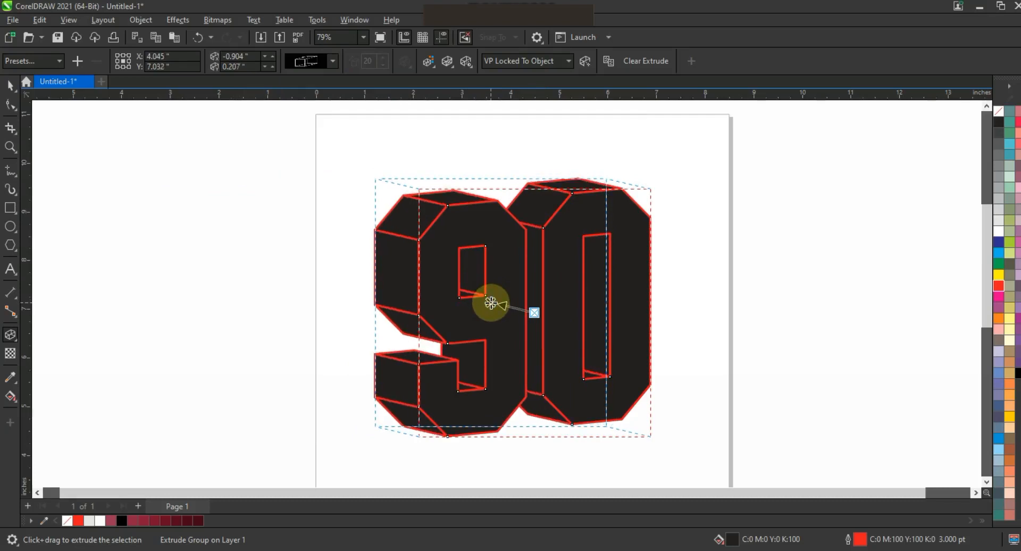
Break the extrude group apart to separate the front face from the extruded sides.
left_click(11, 85)
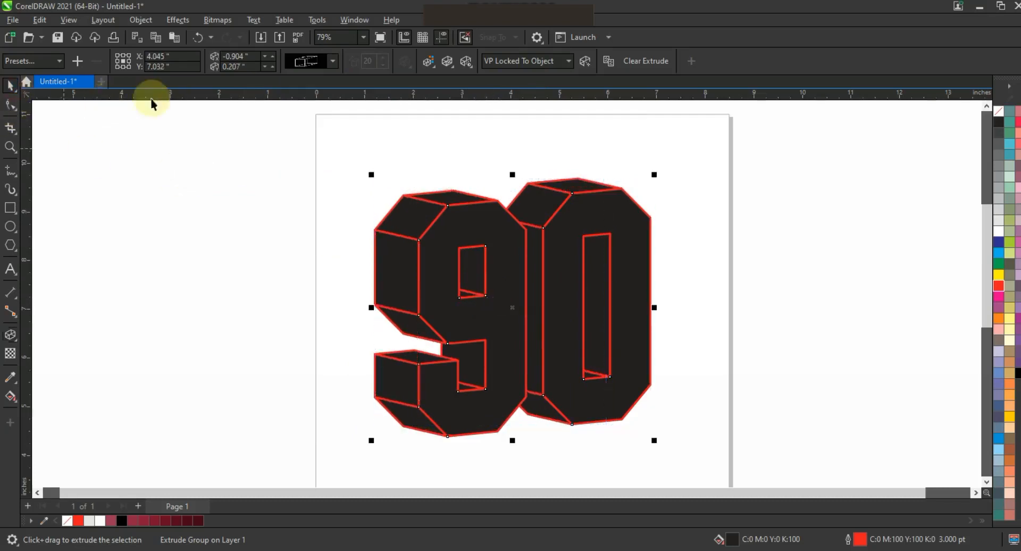
left_click(141, 19)
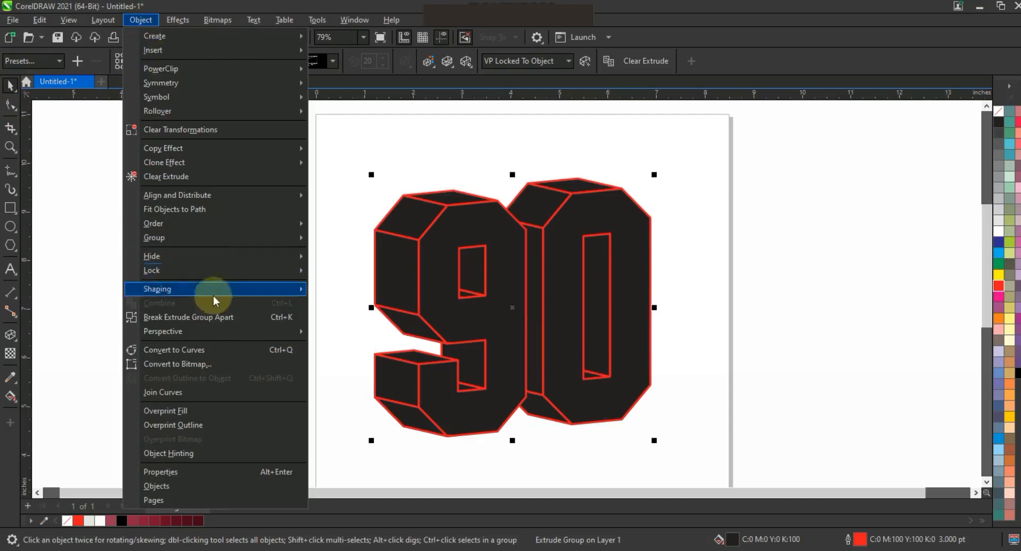
left_click(210, 319)
left_click(196, 298)
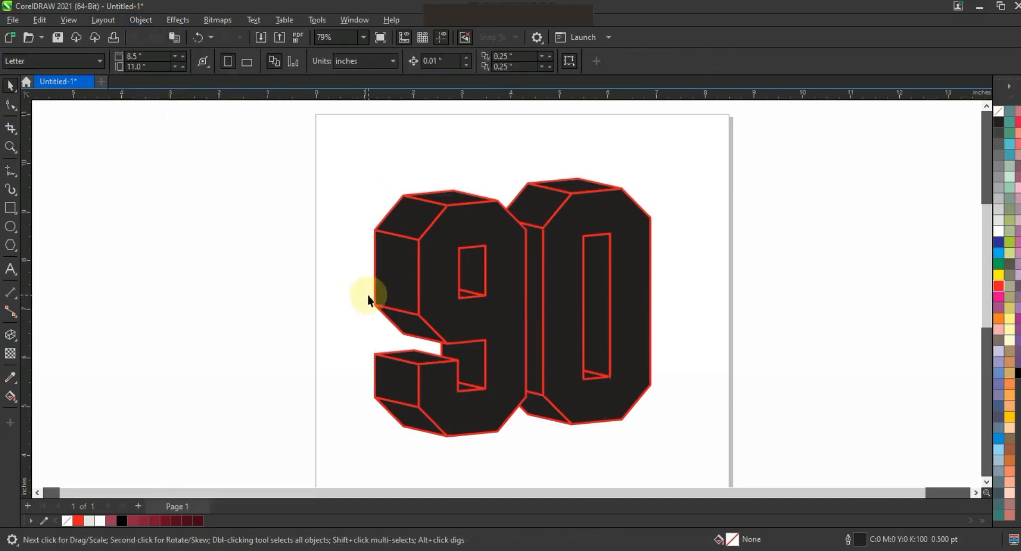
Fill the number's front face with white and its extruded sides with 40% black grey.
left_click(441, 264)
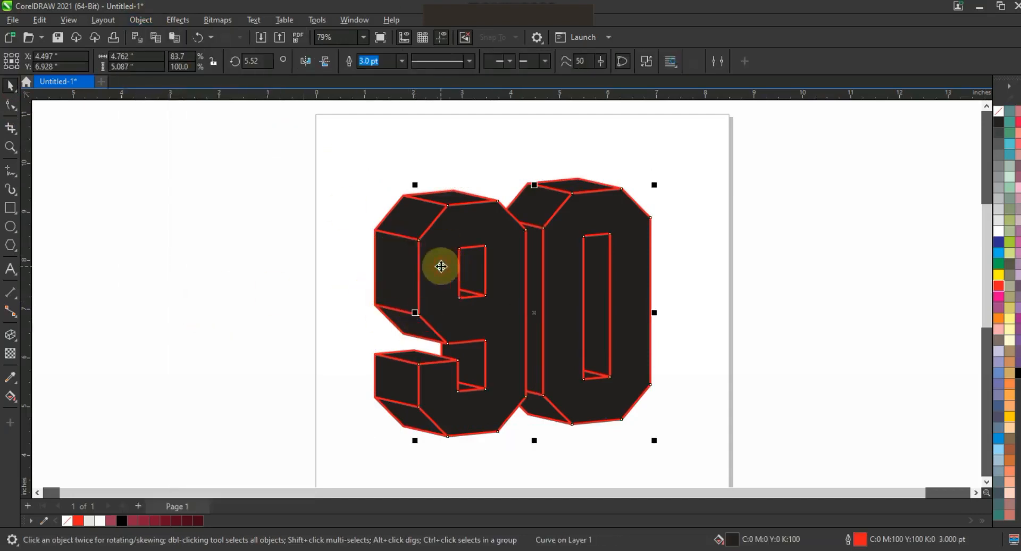
left_click(998, 230)
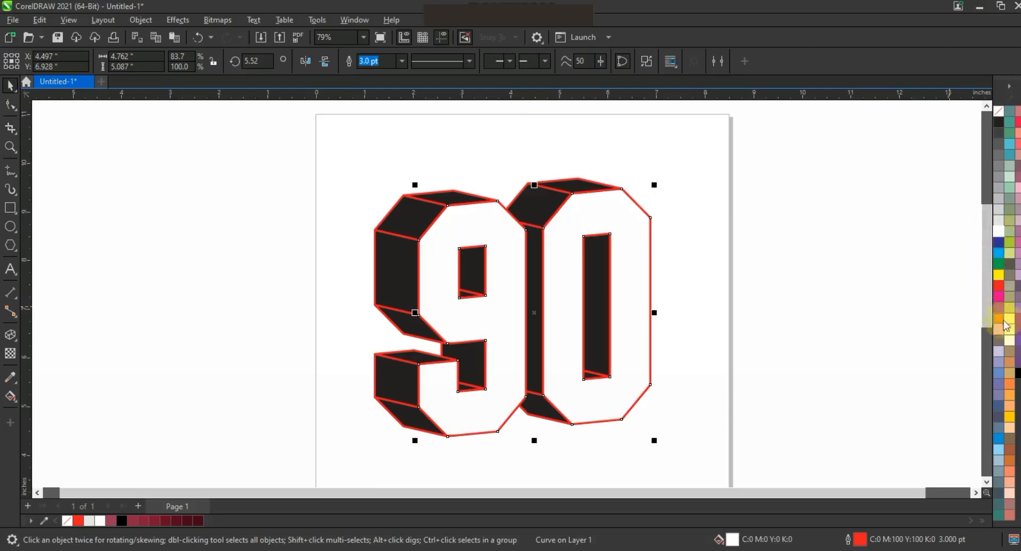
left_click(369, 158)
left_click_drag(319, 142, 701, 451)
left_click(532, 266)
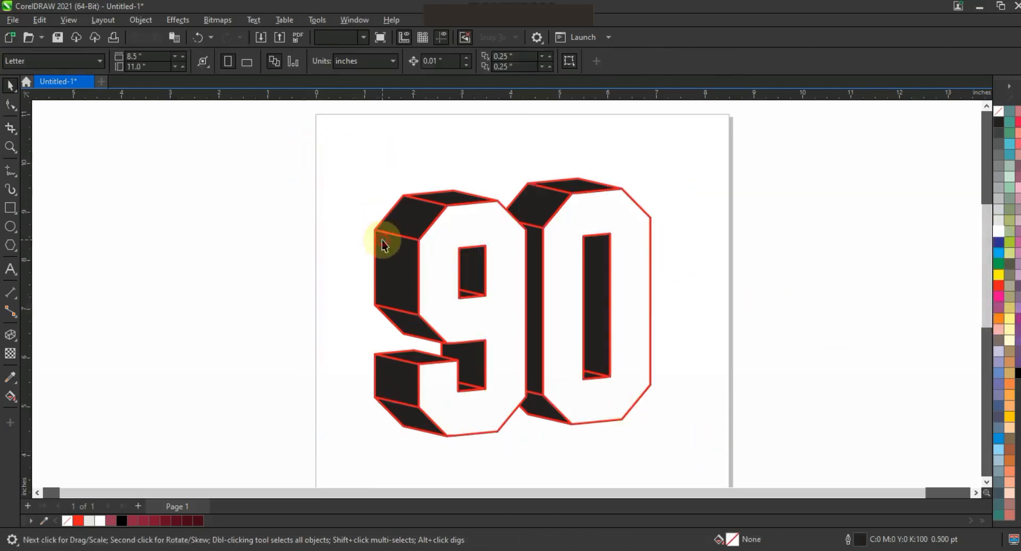
left_click(998, 188)
Change the outline colour of the front face and all extruded sides to black.
left_click_drag(298, 142, 725, 464)
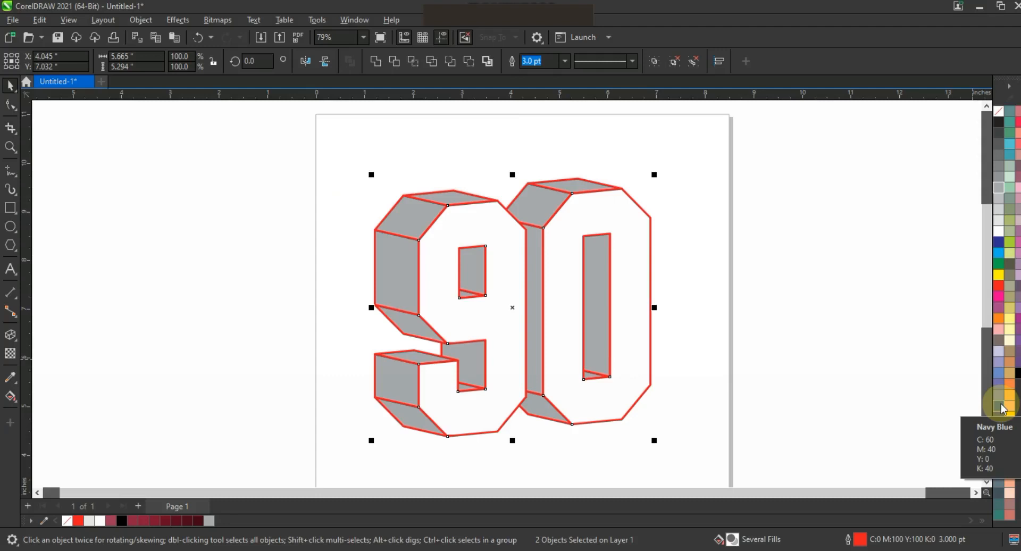
right_click(1017, 372)
left_click(925, 197)
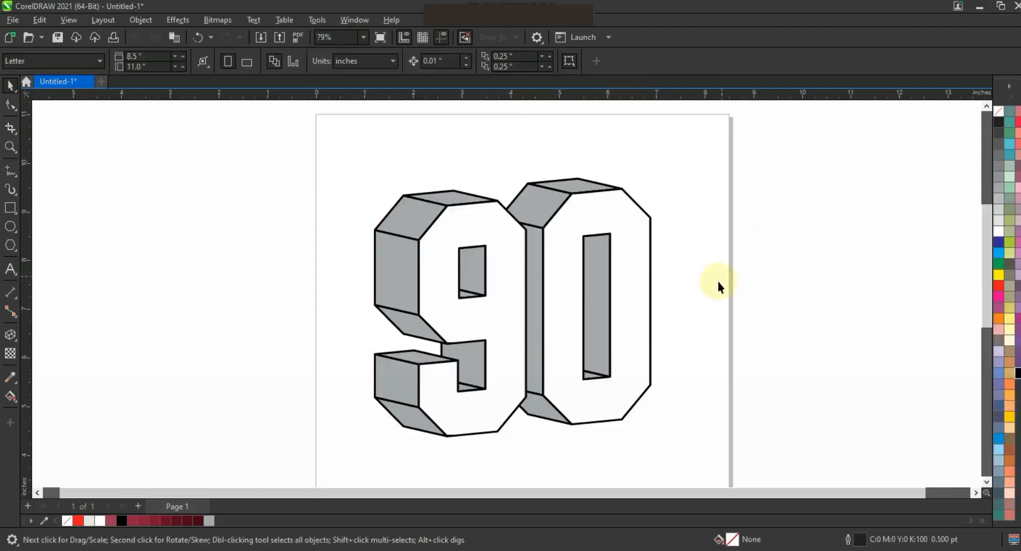
Ungroup the extruded side pieces and fill the 9's upper-left vertical side with dark red #8A1A3A.
left_click(400, 273)
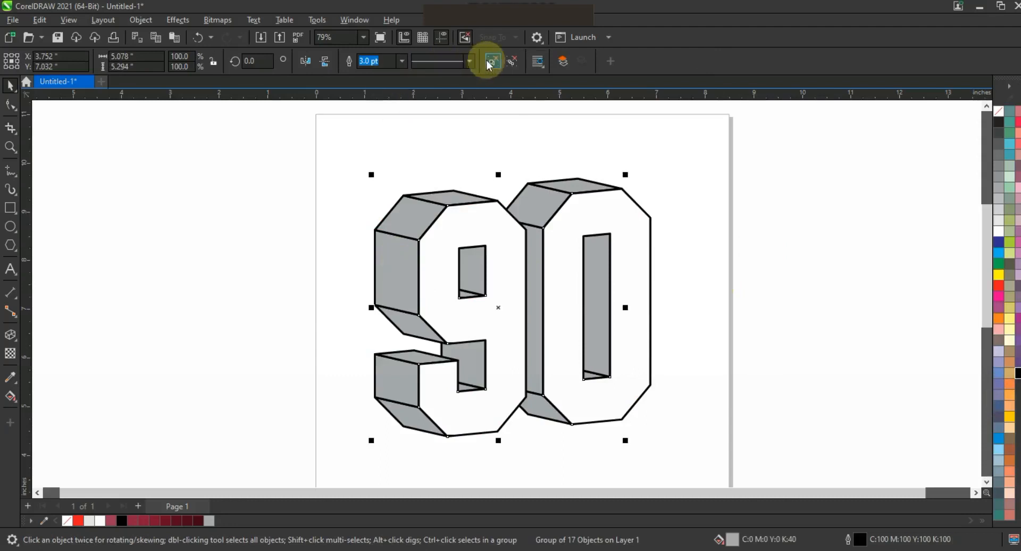
left_click(274, 199)
left_click(399, 277)
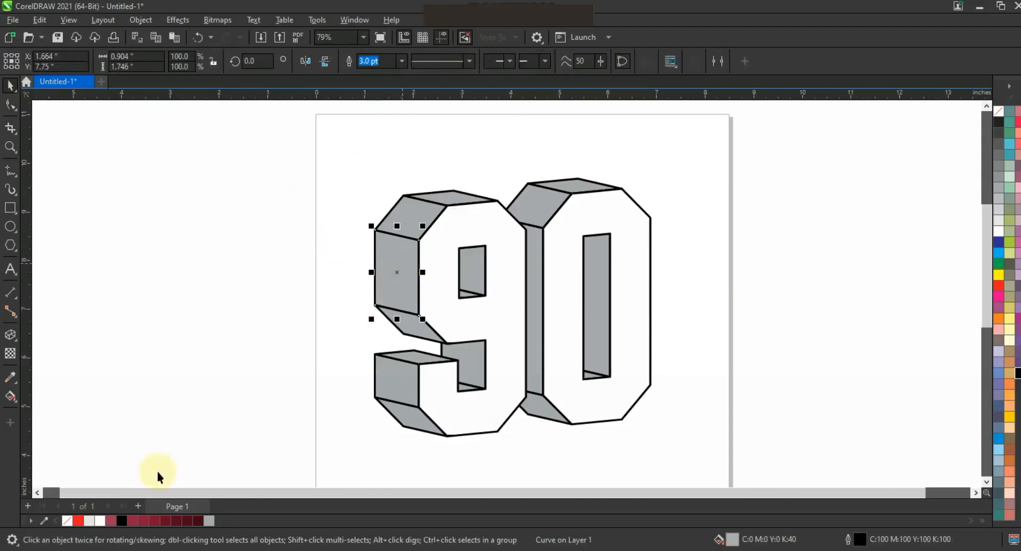
left_click(144, 520)
Fill the 9's upper-left slanted side and its top side with progressively darker red shades.
left_click(400, 219)
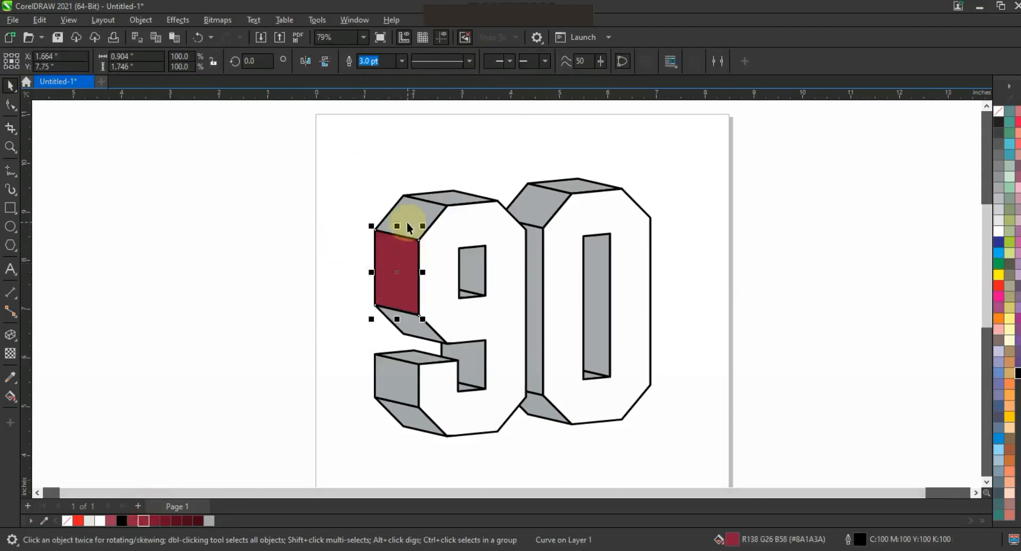
left_click(156, 519)
left_click(454, 200)
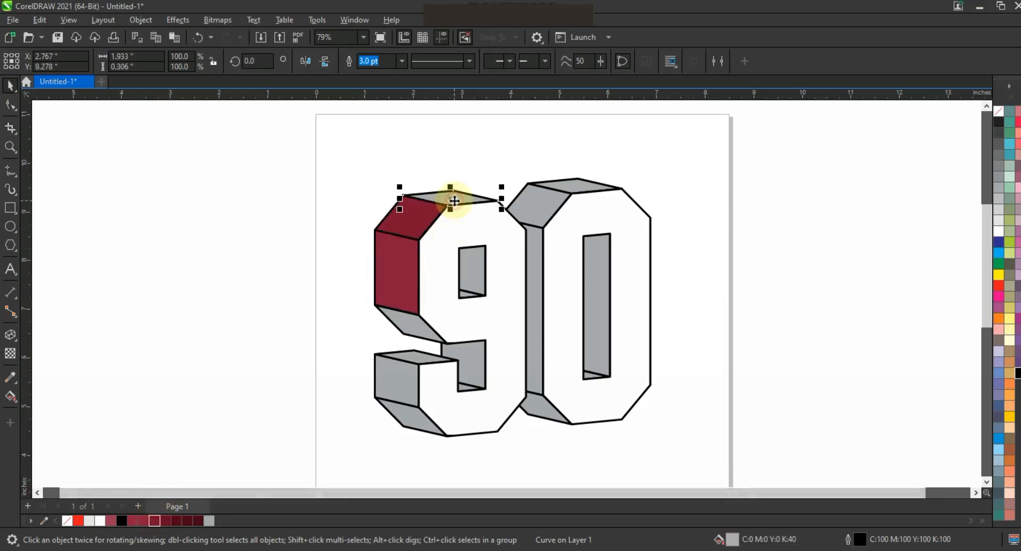
left_click(162, 518)
Fill the slanted side below the 9's upper-left side with dark red and the counter's inner side with #57081E, using a lighter red for its floor.
left_click(408, 322)
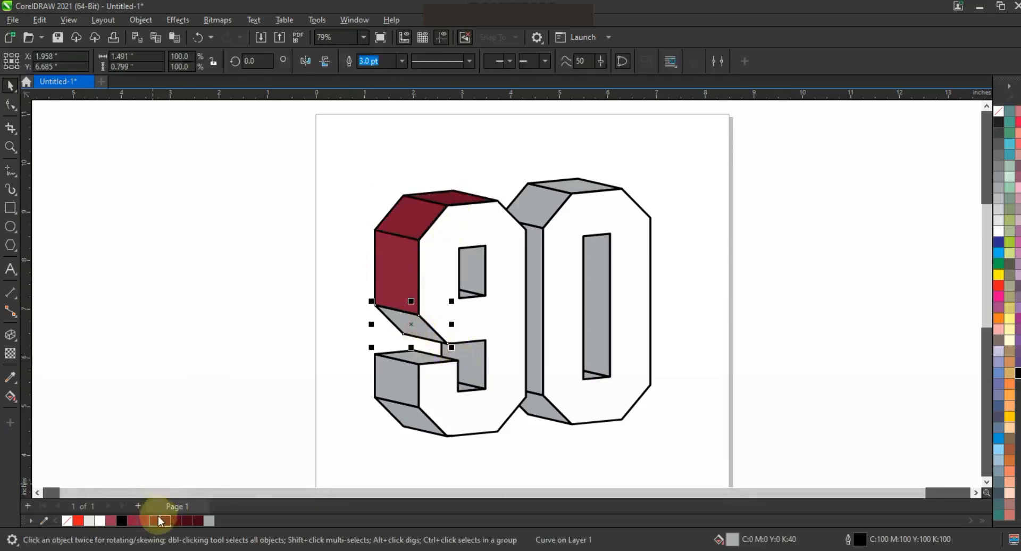
left_click(470, 269)
left_click(176, 521)
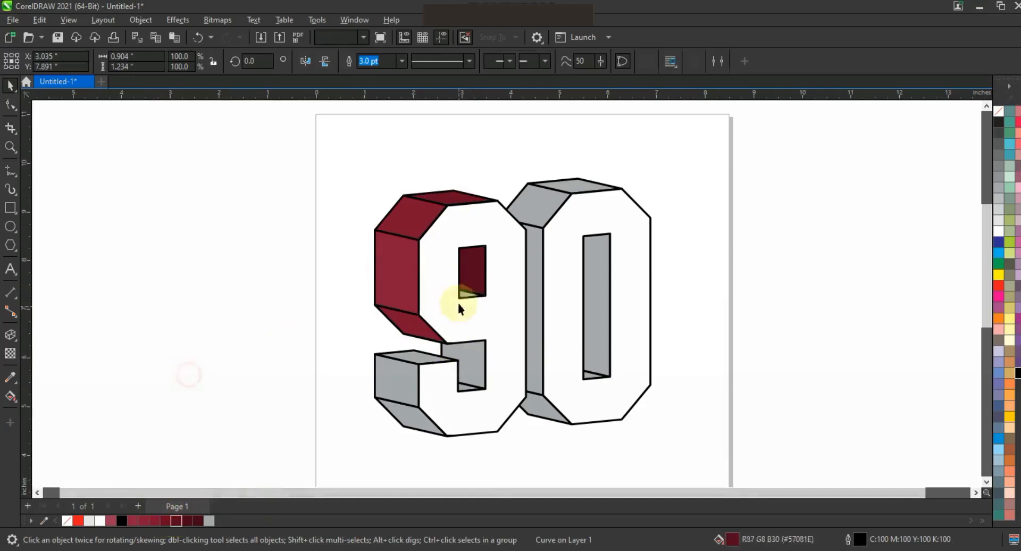
left_click(144, 520)
key("Escape")
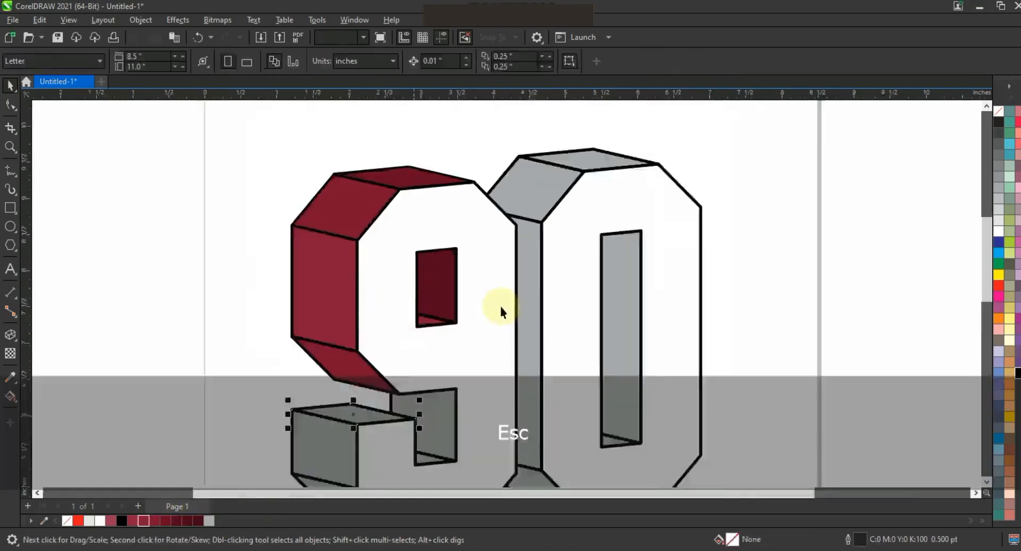
Fill the inner side and the small floor piece in the 9's lower opening with dark red shades.
left_click(499, 305)
scroll(499, 306, "down", 1)
key("F4")
key("Escape")
left_click(451, 367)
left_click(166, 520)
left_click(442, 407)
left_click(155, 521)
Fill the top and left sides of the 9's lower hook with dark reds and its slanted bottom side with #57081E.
left_click(371, 367)
left_click(144, 521)
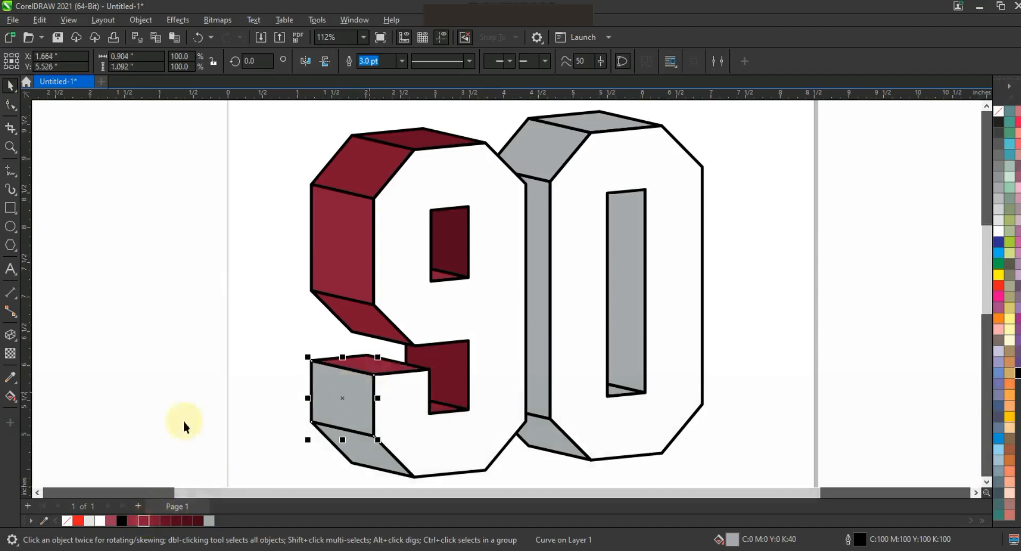
left_click(155, 521)
left_click(372, 450)
left_click(177, 521)
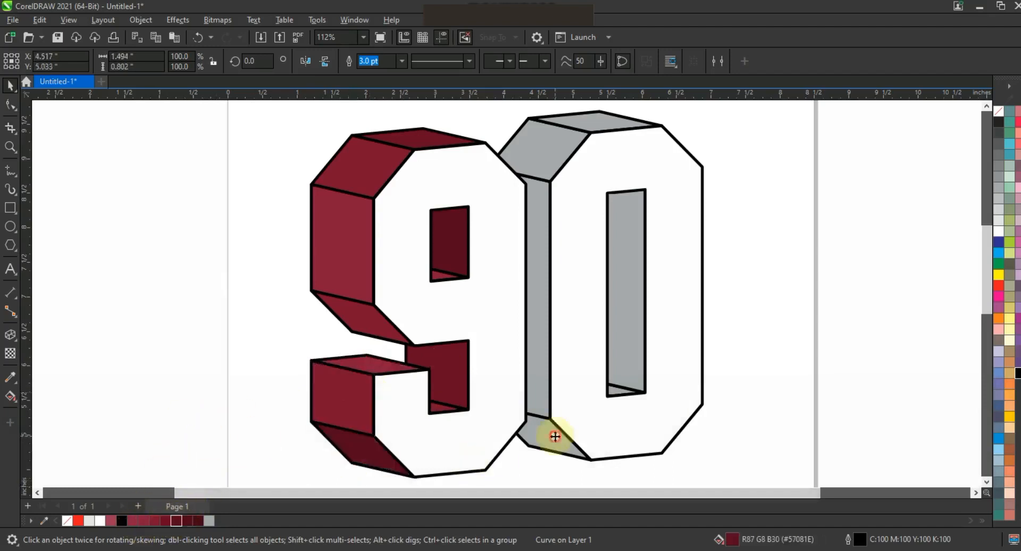
Fill the 0's outer extruded sides with dark red shades: lower slanted side, long left side, upper slanted side and top.
left_click(555, 439)
left_click(155, 521)
left_click(538, 388)
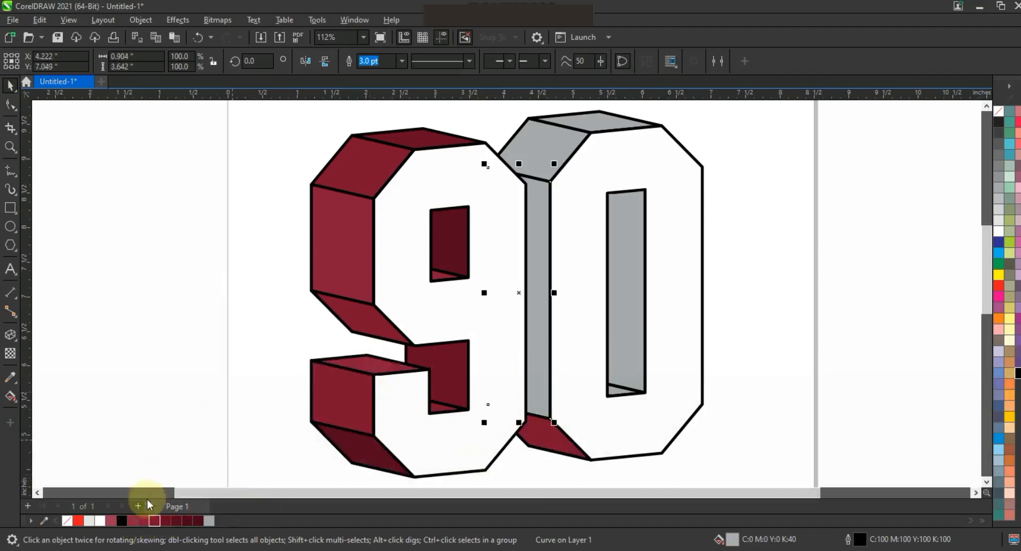
left_click(154, 521)
left_click(540, 143)
left_click(155, 521)
left_click(614, 130)
left_click(154, 521)
Fill the inner side of the 0's counter with #57081E and its small floor piece with a lighter dark red.
left_click(622, 287)
left_click(177, 520)
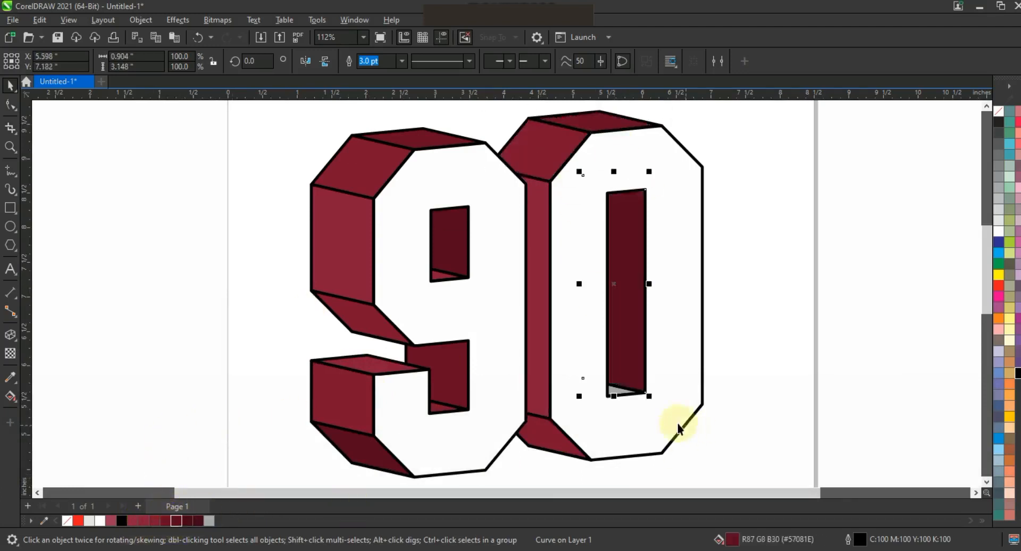
left_click(617, 391)
left_click(154, 520)
left_click(827, 399)
Add a text block left of the number listing 18, NO PAIN, NO GAIN, RUN, READ TO, SUCCESS, STAR FAST, STRENGHT, FUN, 90 and GET BETTER.
key("F3")
key("Escape")
left_click(12, 144)
left_click_drag(342, 171, 726, 406)
key("F8")
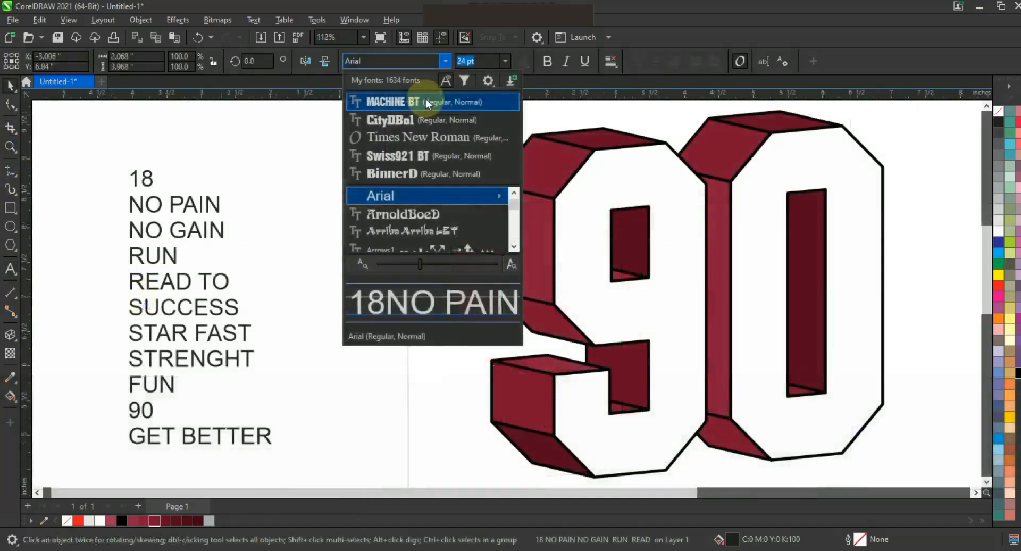
Set the phrase block in Machine BT and break it apart into separate text lines.
left_click(404, 102)
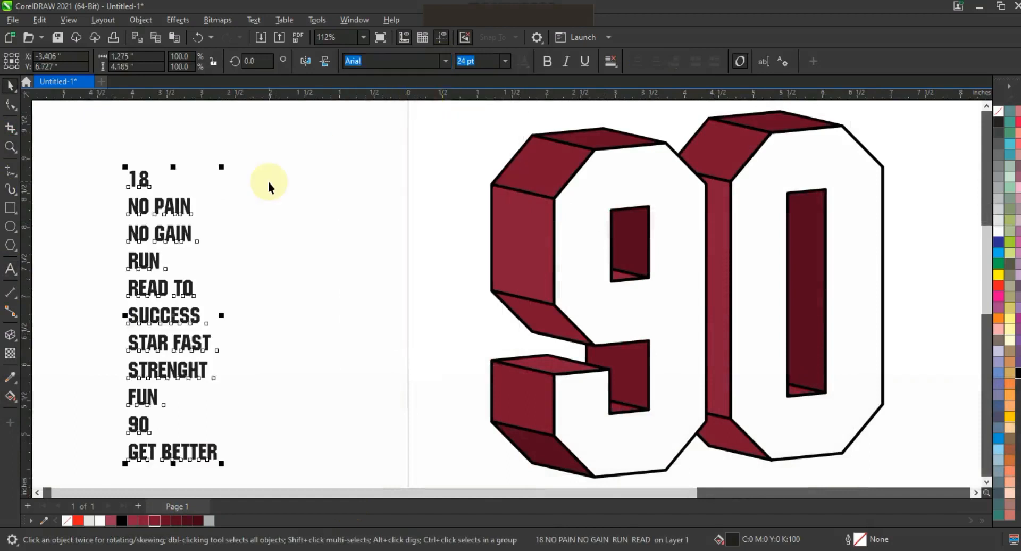
key("ctrl+k")
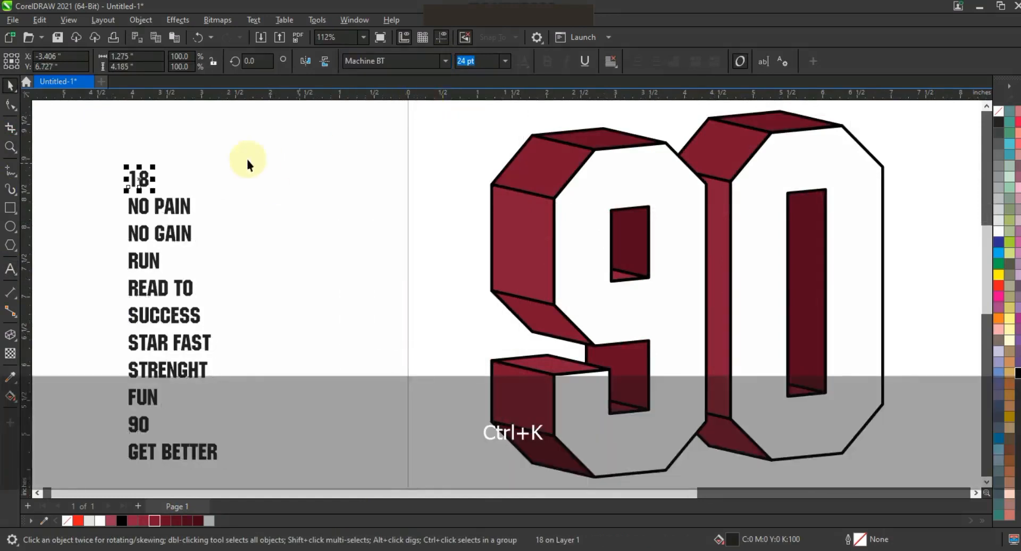
Place the 18 on the 9's top extruded face and fill it white.
left_click_drag(605, 136, 610, 132)
key("shift+F2")
key("F3")
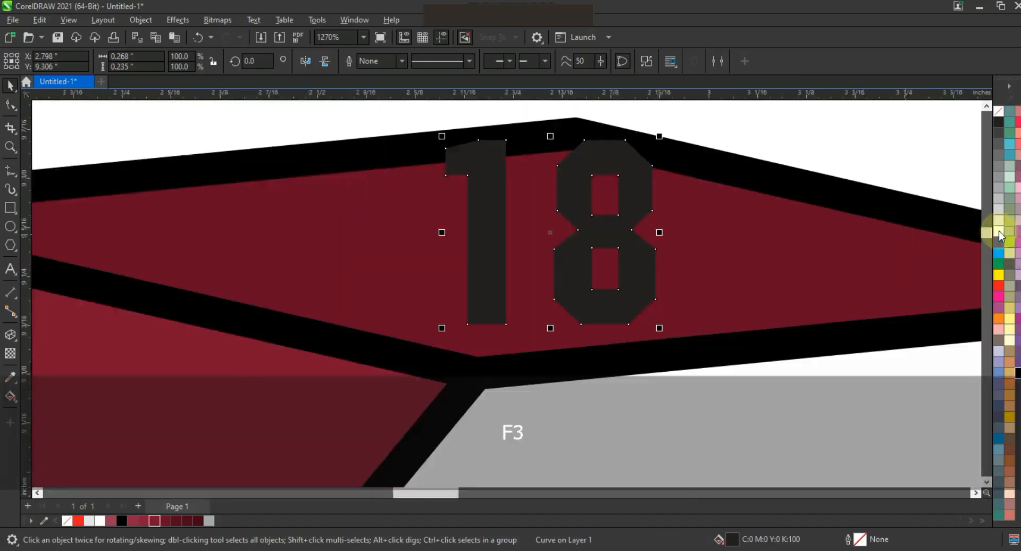
left_click(998, 231)
key("F3")
Add perspective to the white 18 and reshape its four corners to slant along the 9's top face.
left_click(130, 19)
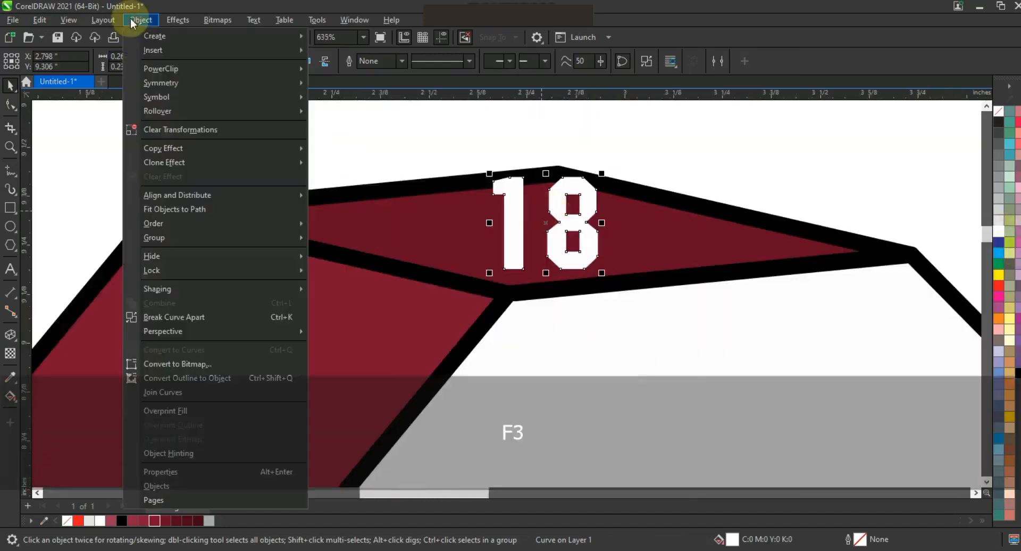
mouse_move(200, 334)
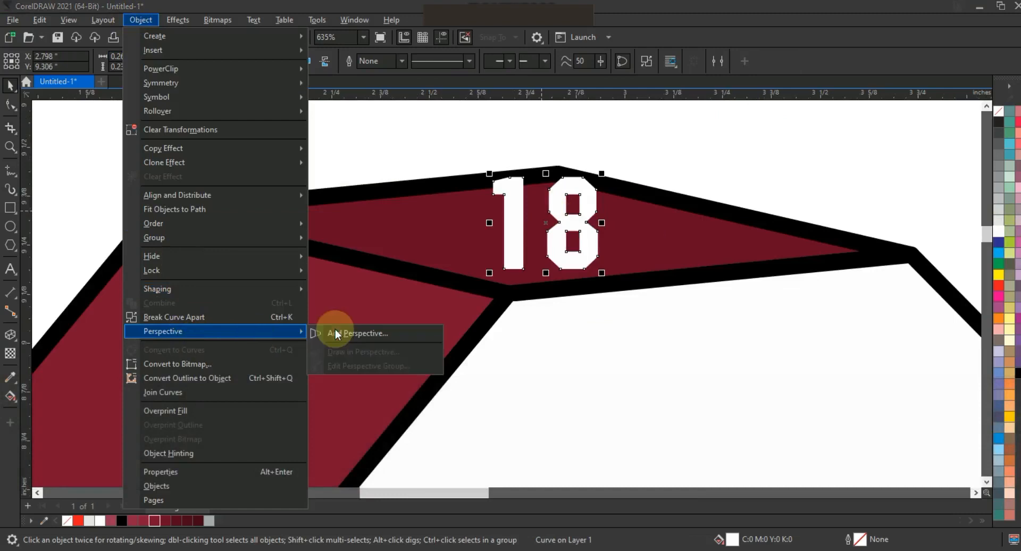
left_click(340, 330)
left_click_drag(389, 208, 382, 213)
left_click_drag(597, 177, 537, 198)
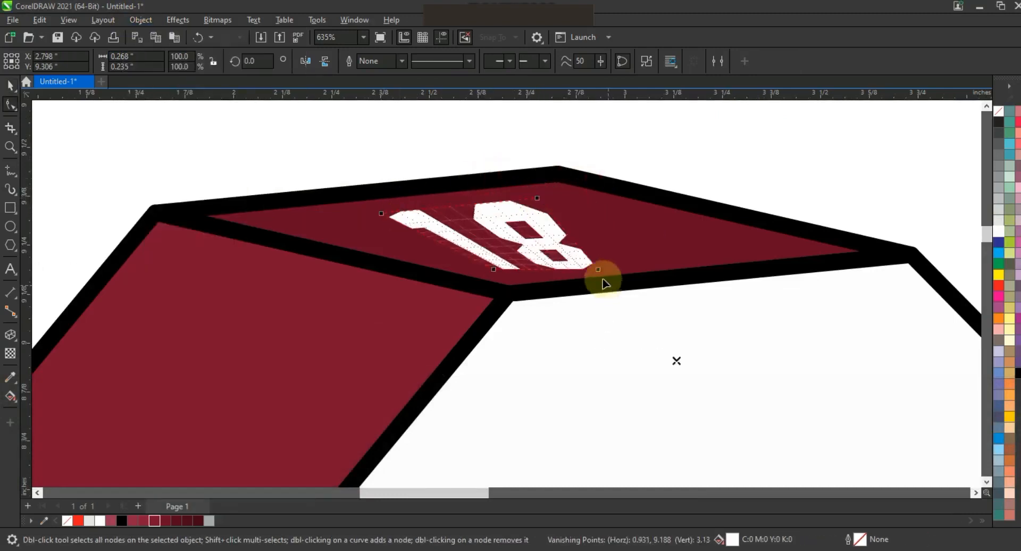
left_click_drag(598, 268, 682, 248)
left_click_drag(494, 271, 522, 280)
left_click_drag(682, 248, 704, 265)
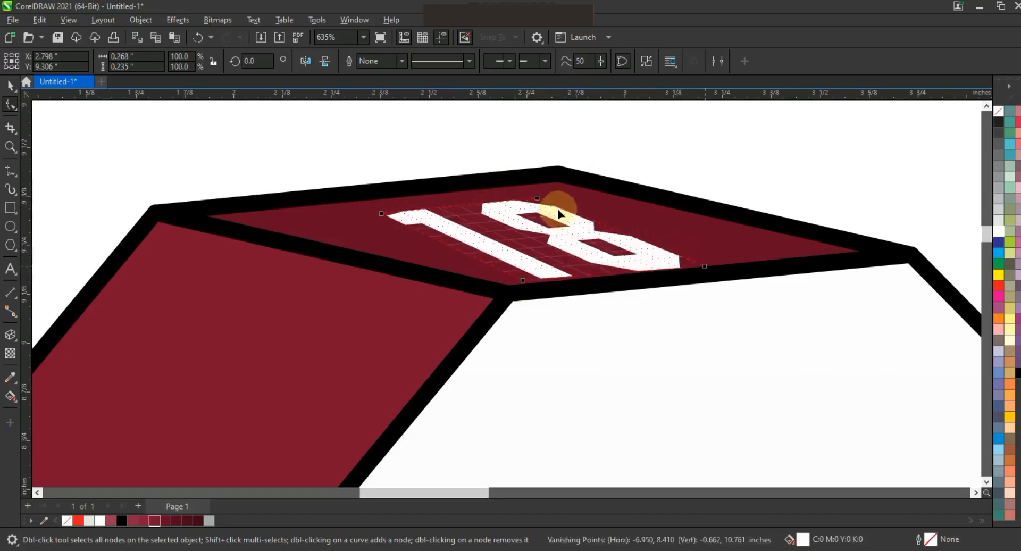
Refine the 18's perspective corners so the number spreads wider and lies flat across the 9's top face.
left_click_drag(537, 199, 551, 190)
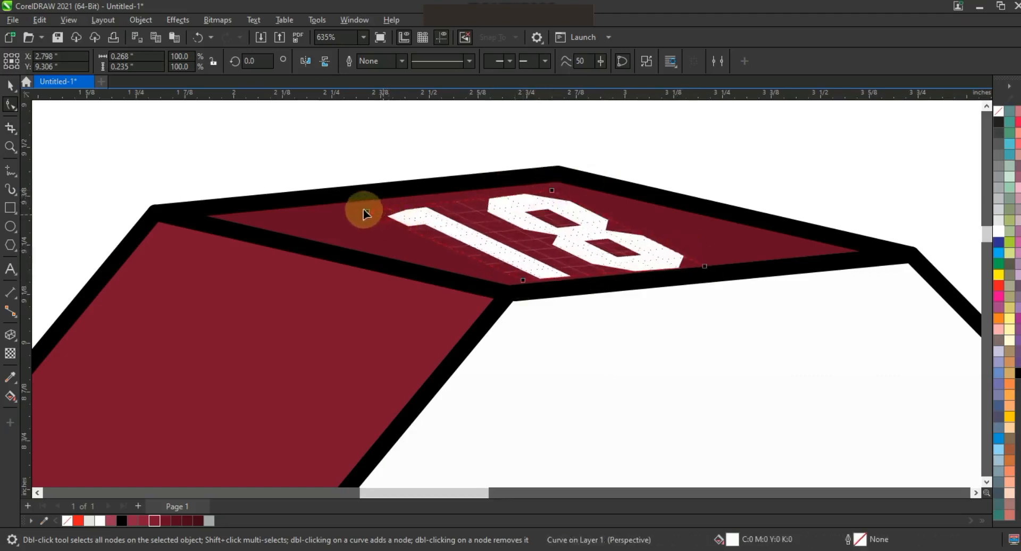
left_click_drag(369, 212, 361, 208)
left_click_drag(522, 279, 512, 278)
left_click_drag(702, 262, 759, 241)
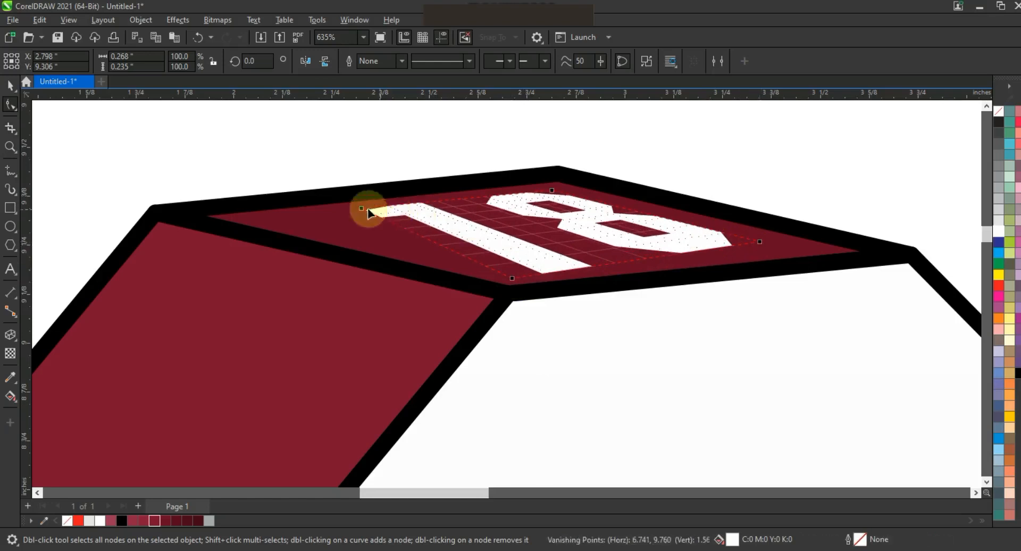
left_click_drag(363, 208, 336, 220)
left_click_drag(507, 278, 536, 272)
left_click_drag(336, 222, 325, 225)
left_click(9, 86)
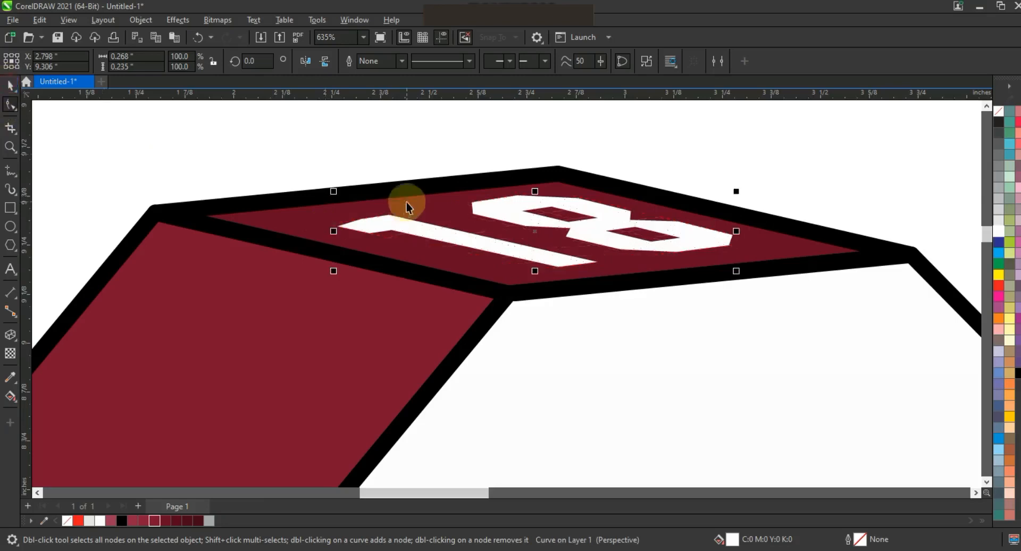
Move the NO PAIN and NO GAIN lines onto the 9's upper slanted side and fill them white.
key("F3")
key("Escape")
key("F3")
key("F3")
key("Escape")
left_click_drag(296, 143, 742, 343)
key("shift+F2")
key("Escape")
left_click_drag(174, 233, 573, 173)
left_click(998, 233)
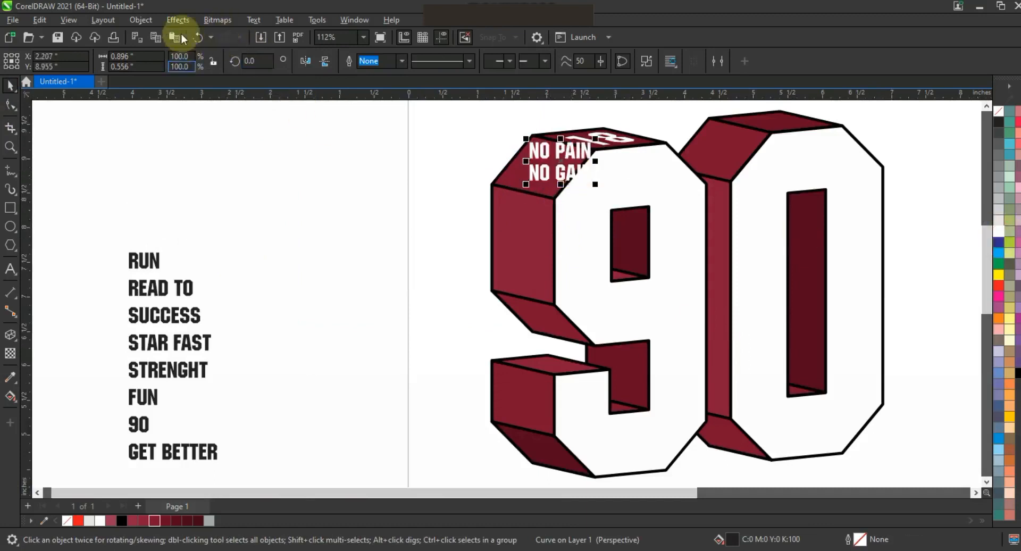
Add perspective to NO PAIN NO GAIN and fit its four corners inside the 9's upper slanted side.
left_click(178, 21)
mouse_move(141, 20)
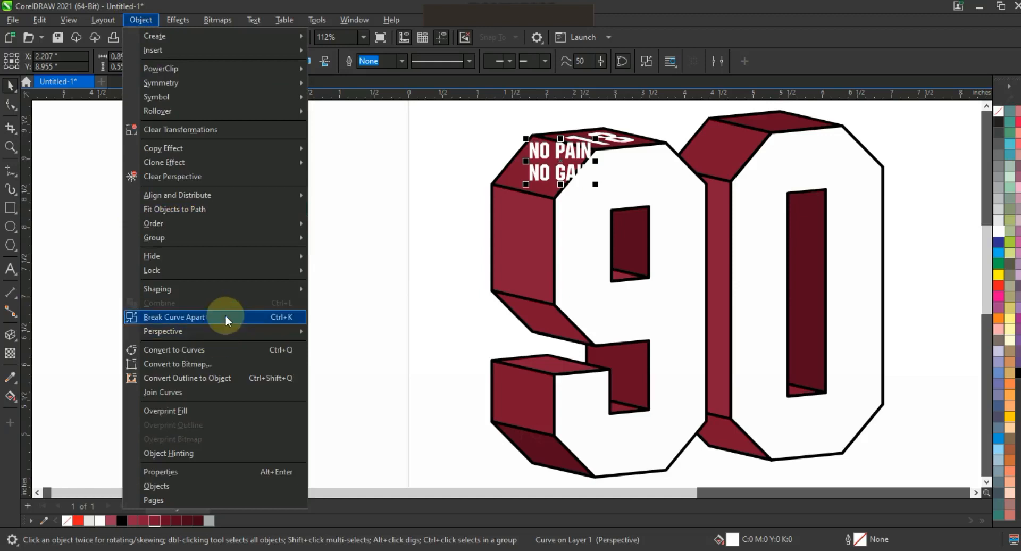
mouse_move(227, 334)
left_click(337, 335)
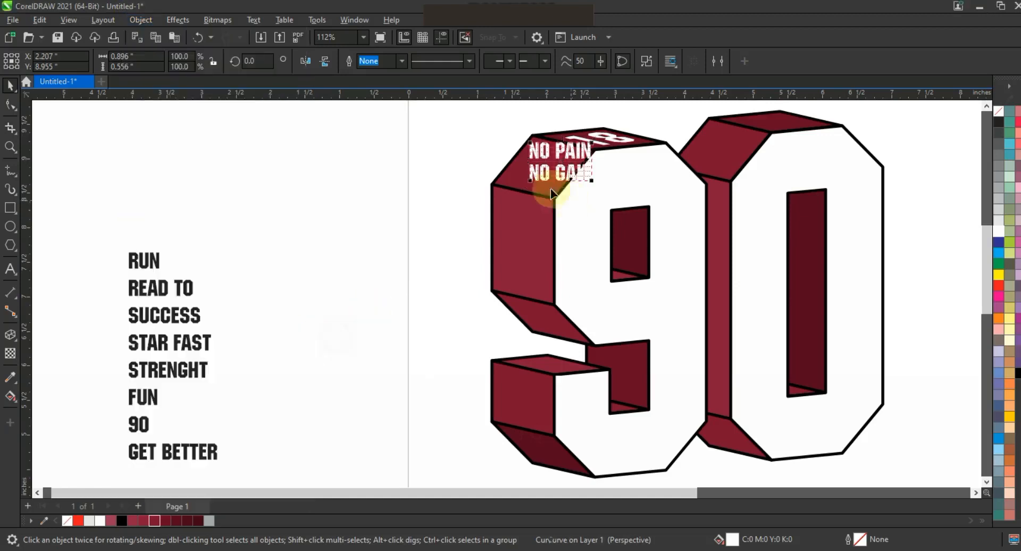
left_click_drag(503, 184, 497, 183)
left_click_drag(591, 181, 550, 190)
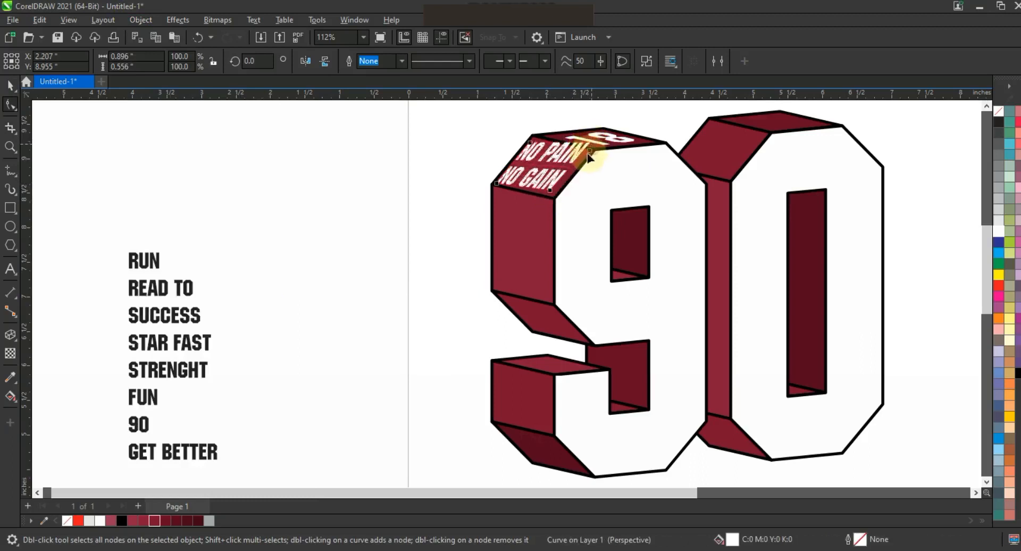
left_click_drag(588, 154, 587, 156)
left_click_drag(531, 141, 533, 142)
left_click_drag(500, 186, 554, 192)
left_click_drag(587, 162, 583, 158)
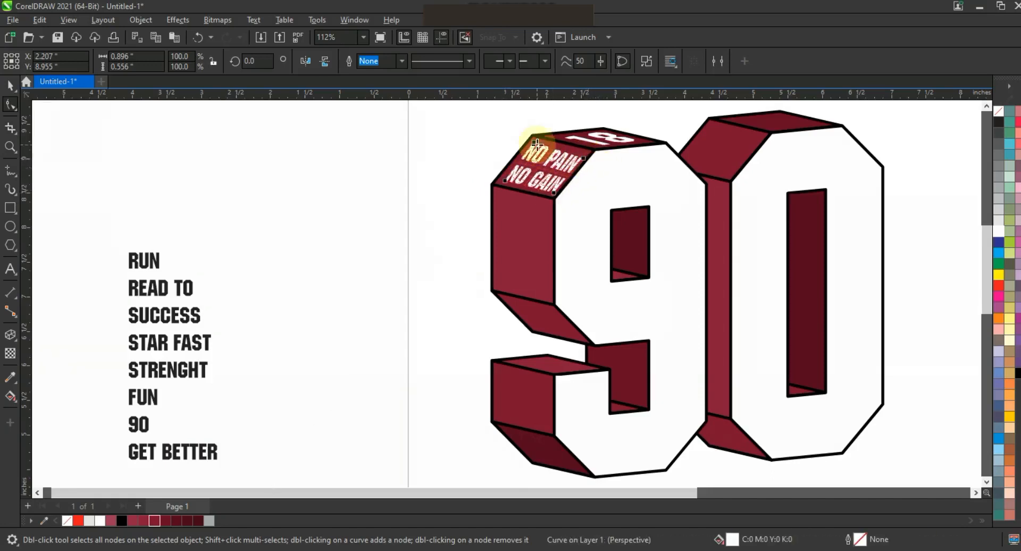
Draw a black-filled square about 13.1 inches wide around the artwork and send it behind the 90.
mouse_move(344, 215)
left_mouse_down()
mouse_move(440, 312)
mouse_move(542, 375)
left_mouse_up()
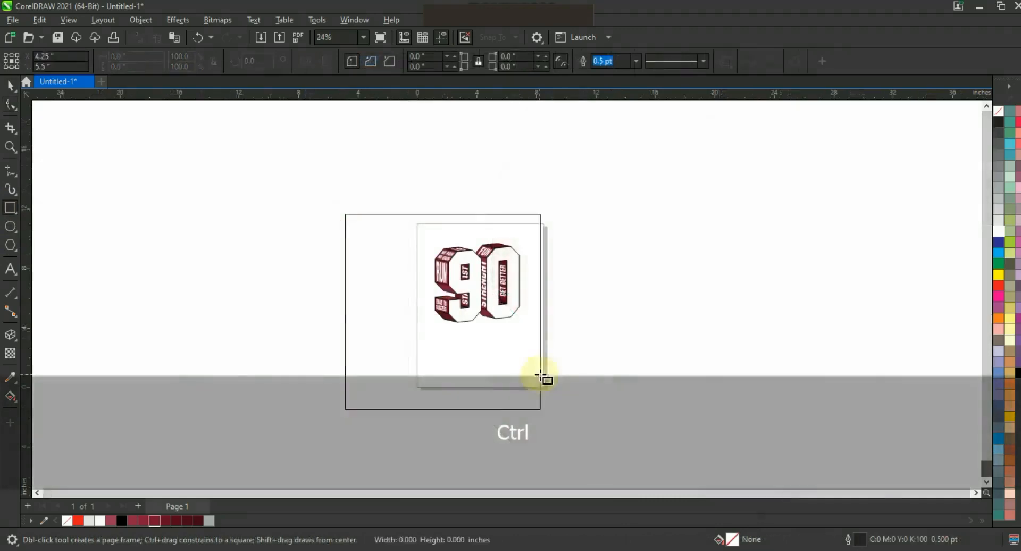
key("shift+F2")
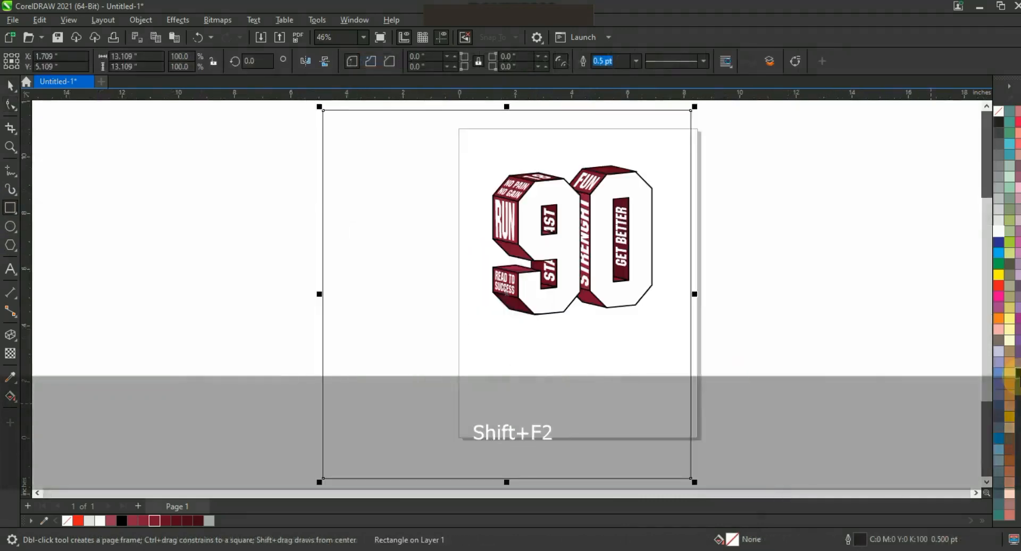
left_click(1018, 374)
key("shift+Page_Down")
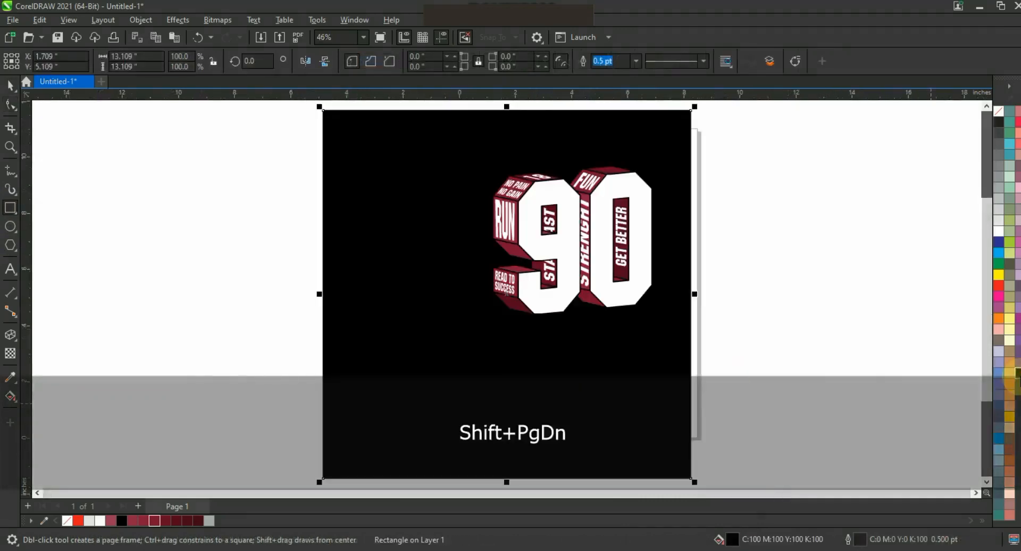
key("Escape")
Select the whole 90 graphic with its phrases and center it on the black square.
left_click(10, 86)
left_click_drag(185, 130, 767, 360)
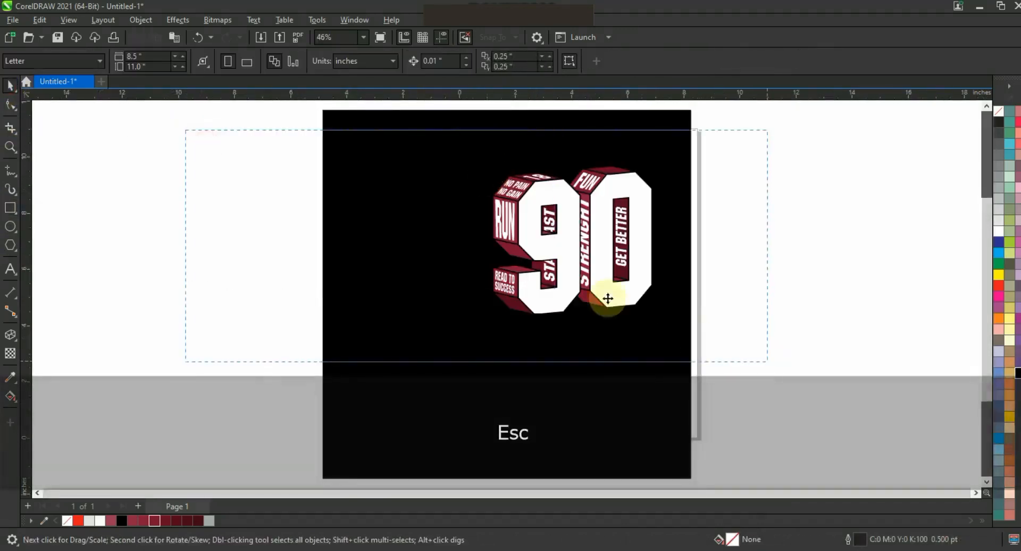
left_click_drag(608, 295, 550, 361)
left_click_drag(600, 227, 615, 213)
Preview the finished 90 artwork in full screen without any selection and return to the drawing.
left_click(756, 254)
key("F9")
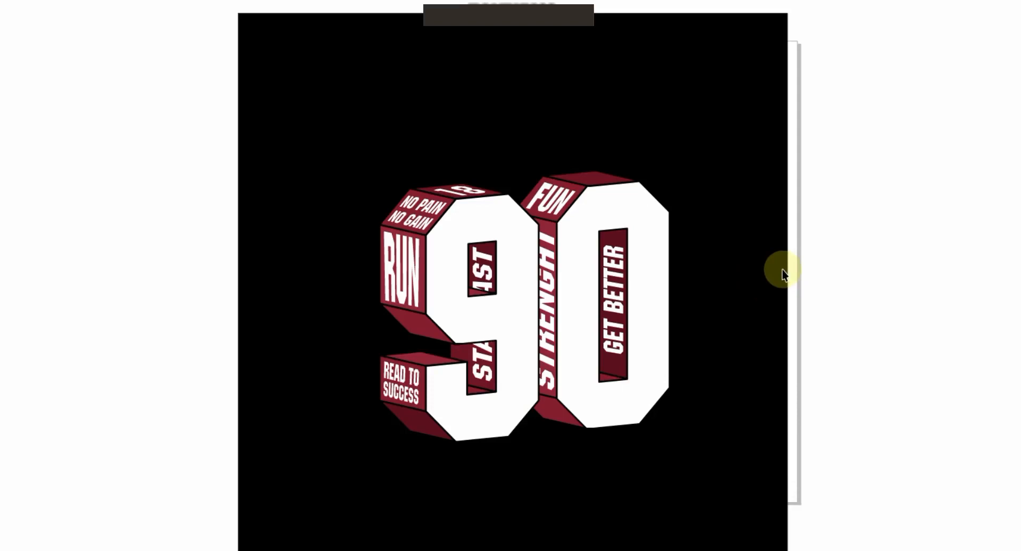
left_click(786, 269)
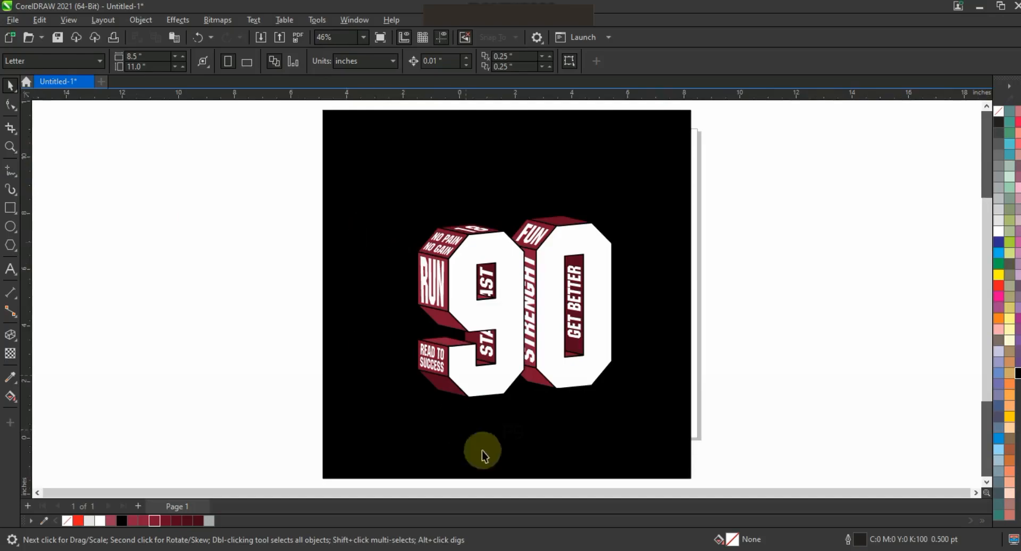